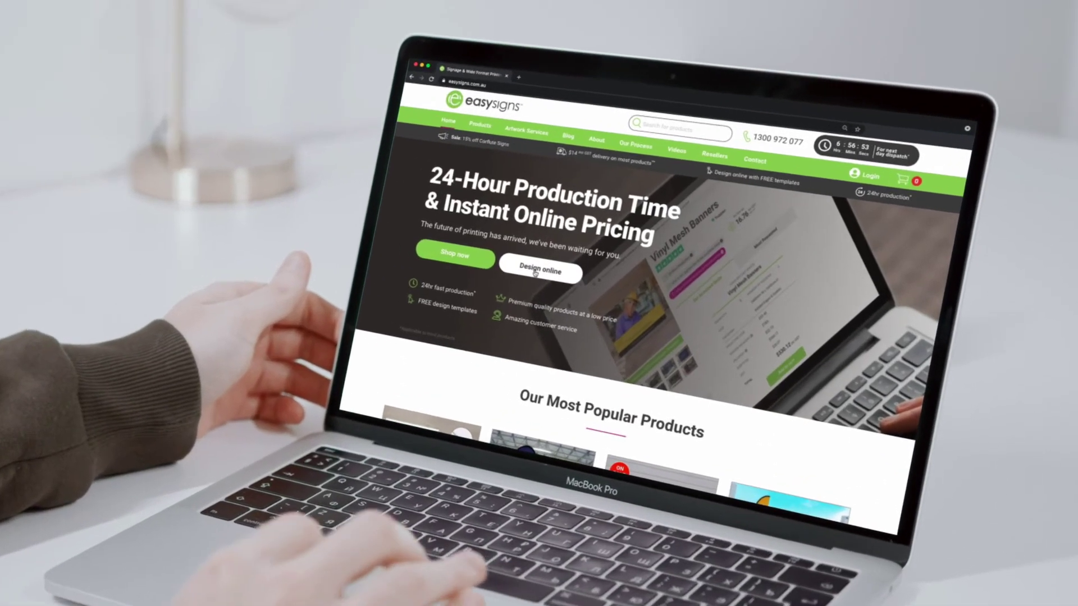
Go to the free design templates and open the A-Frames with Full Colour Digital Print & Lamination product.
click(535, 271)
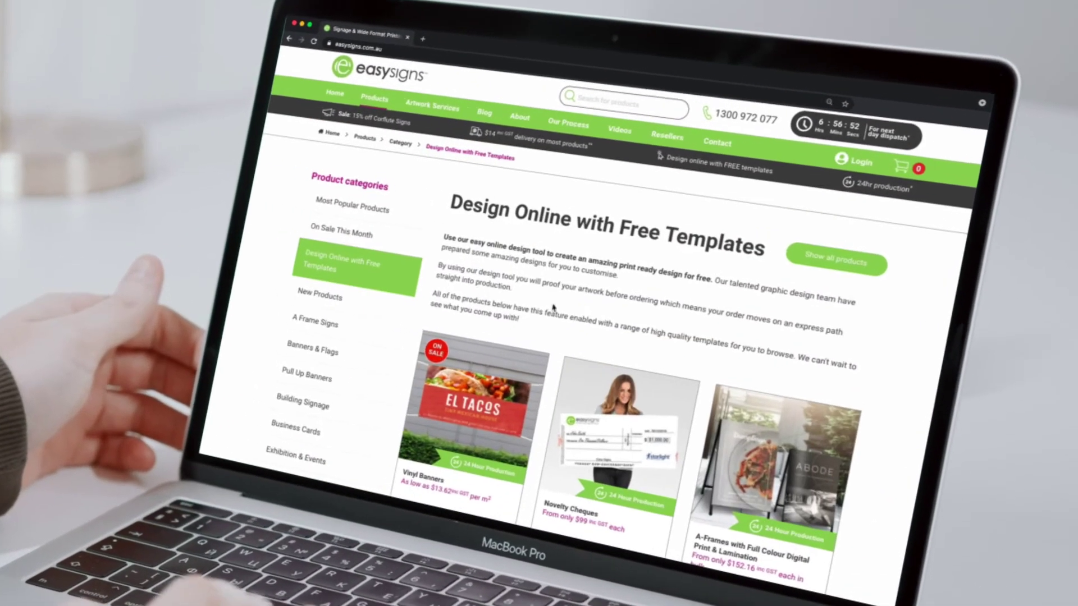
scroll(898, 503, down, 1)
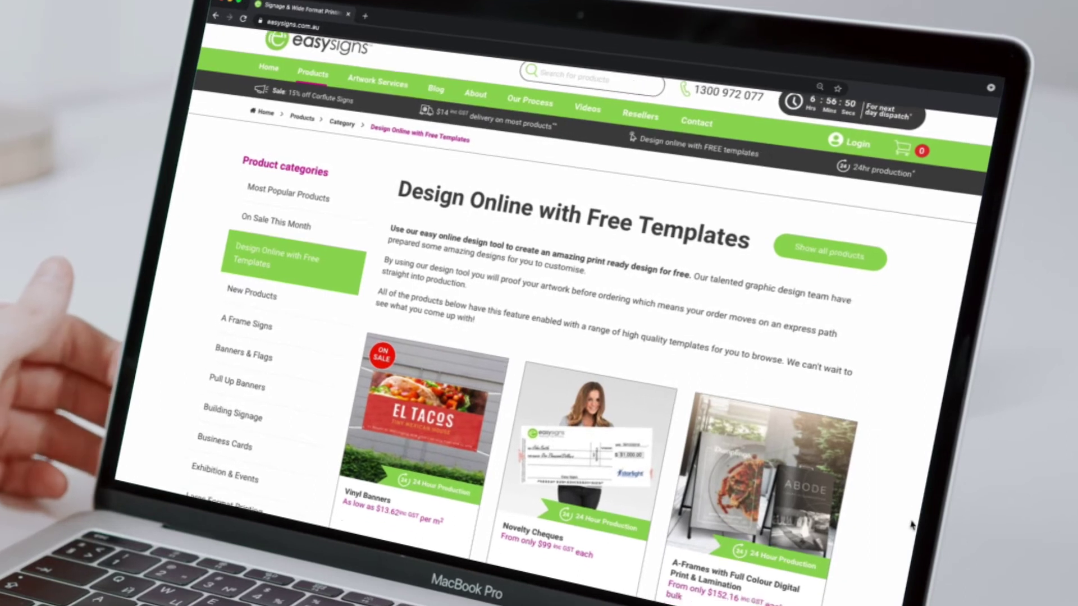
scroll(912, 525, down, 5)
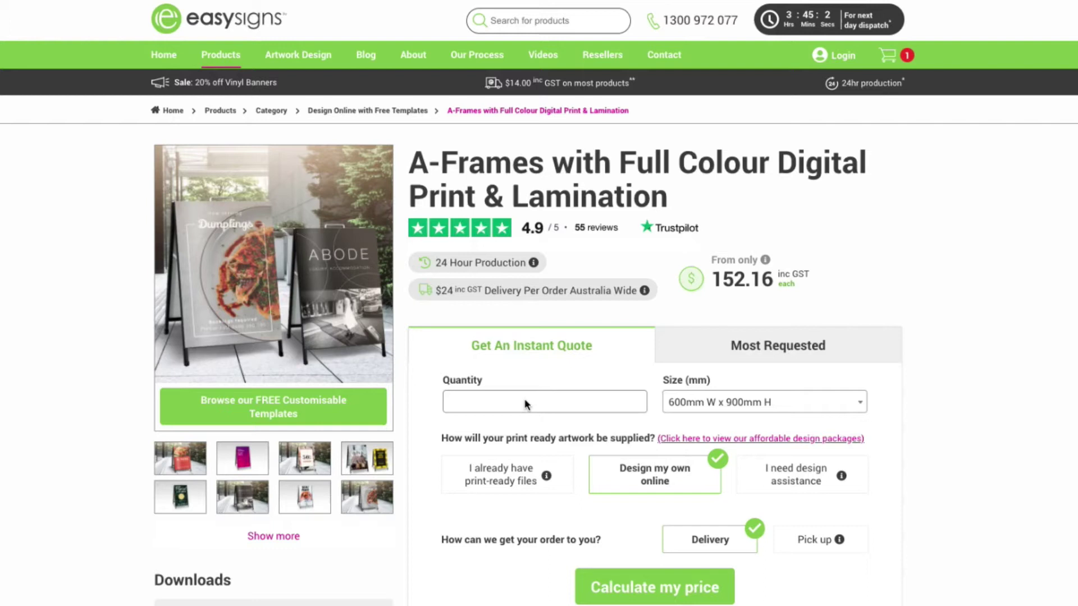
Set quantity 1, keep size 600mm W x 900mm H, and choose Pick up.
click(522, 401)
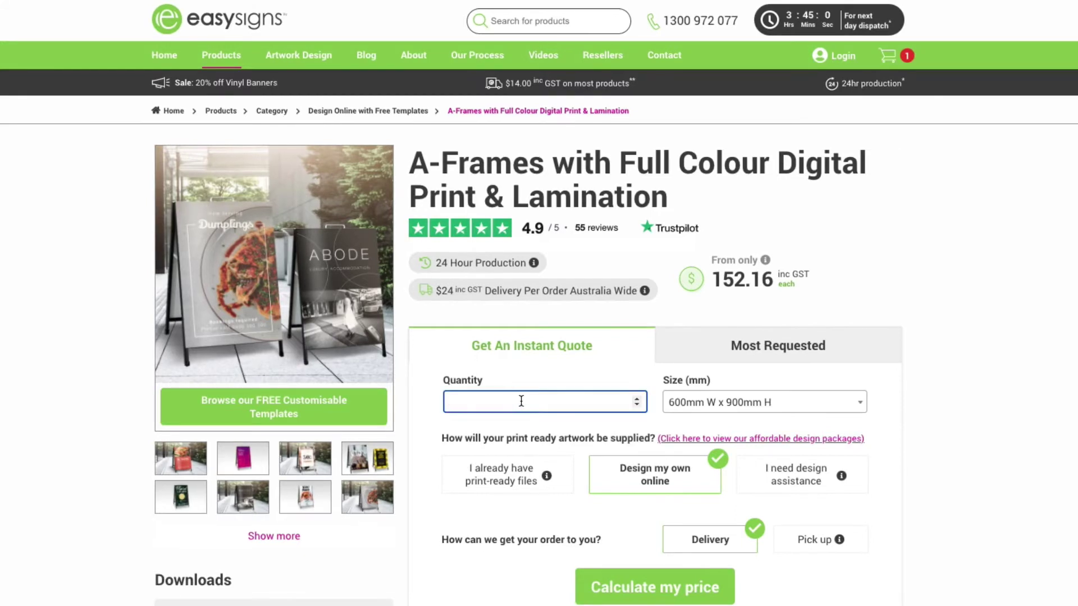
text(1)
click(711, 402)
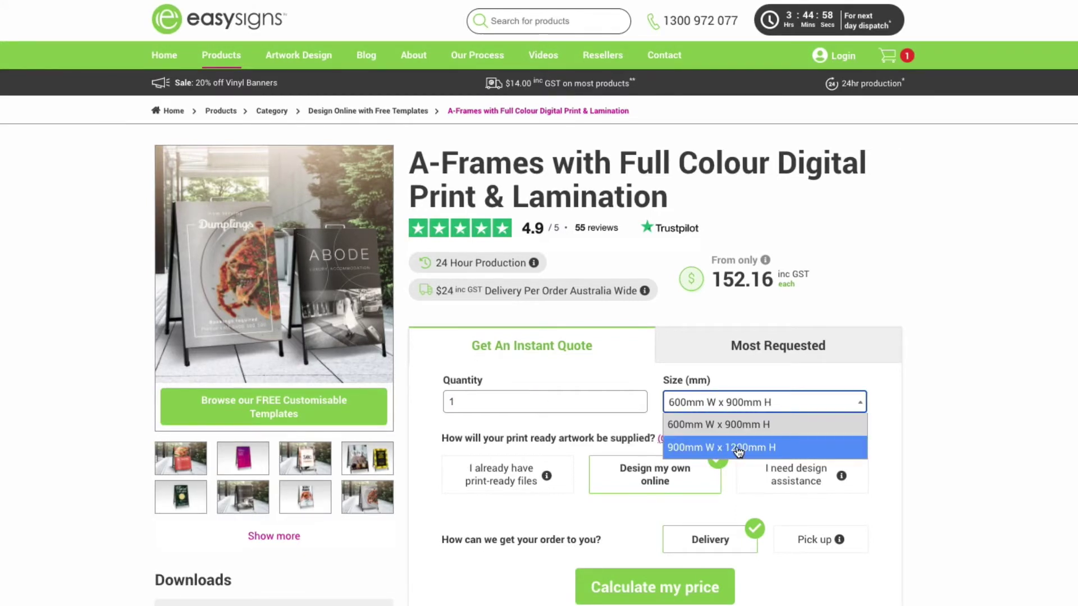
click(736, 426)
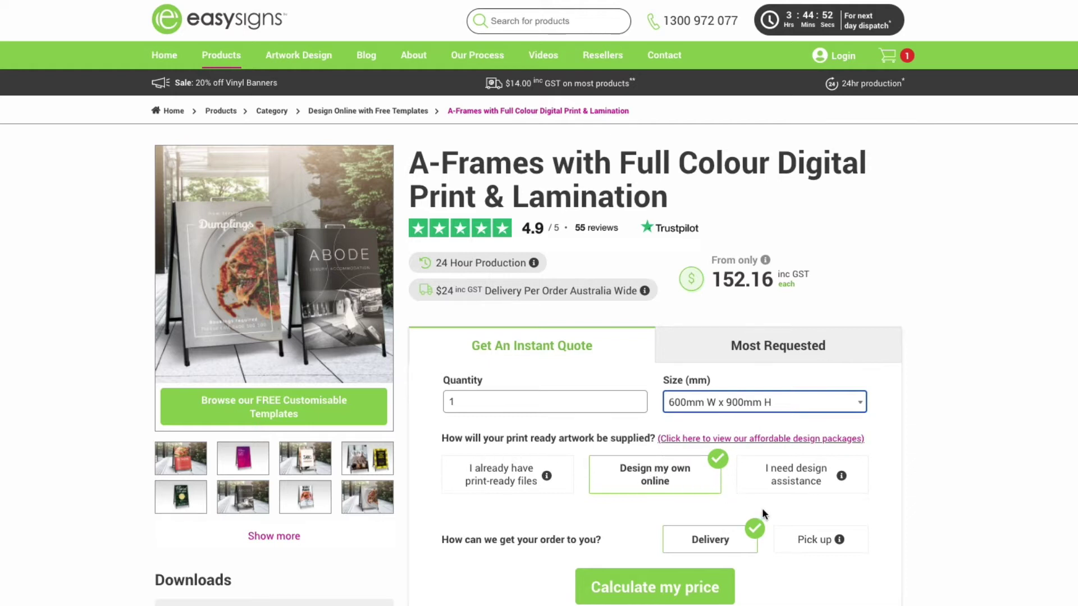
click(813, 540)
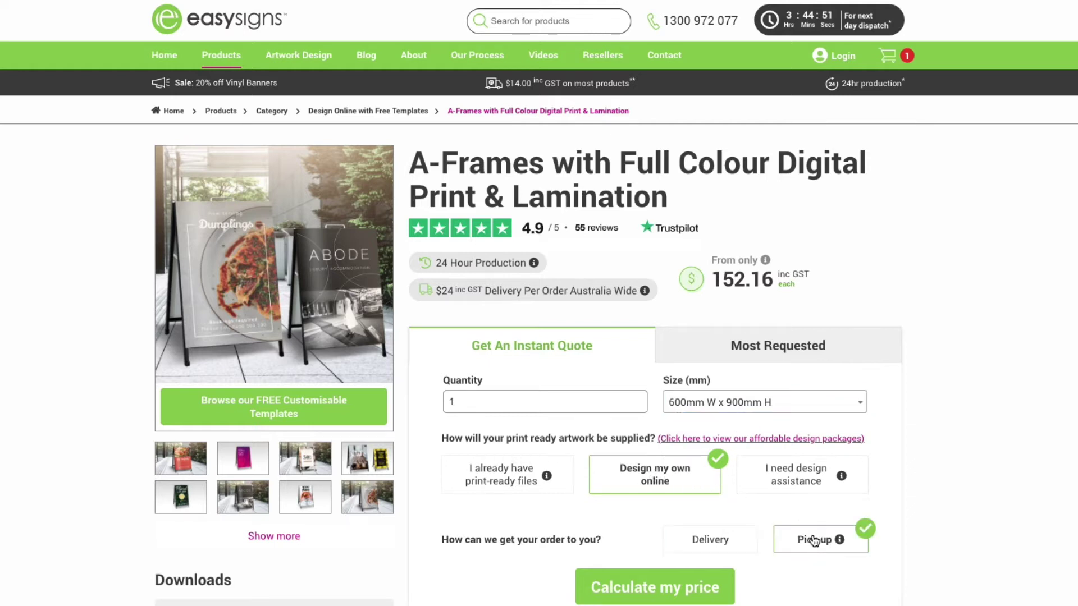
Calculate the $174.90 price, start designing, and pick the Dumplings template to customise.
click(696, 587)
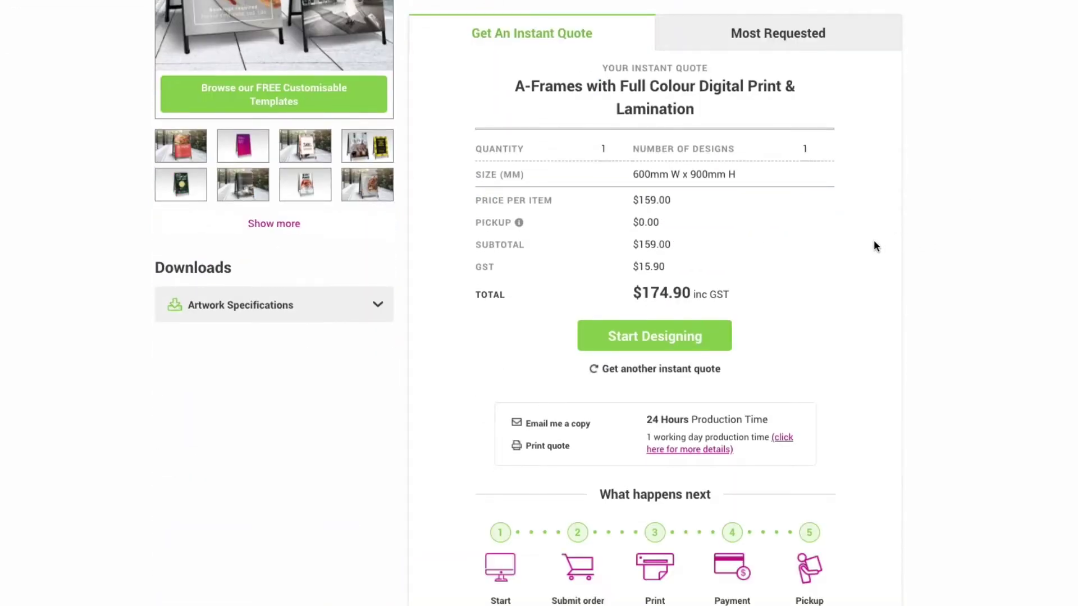
click(654, 343)
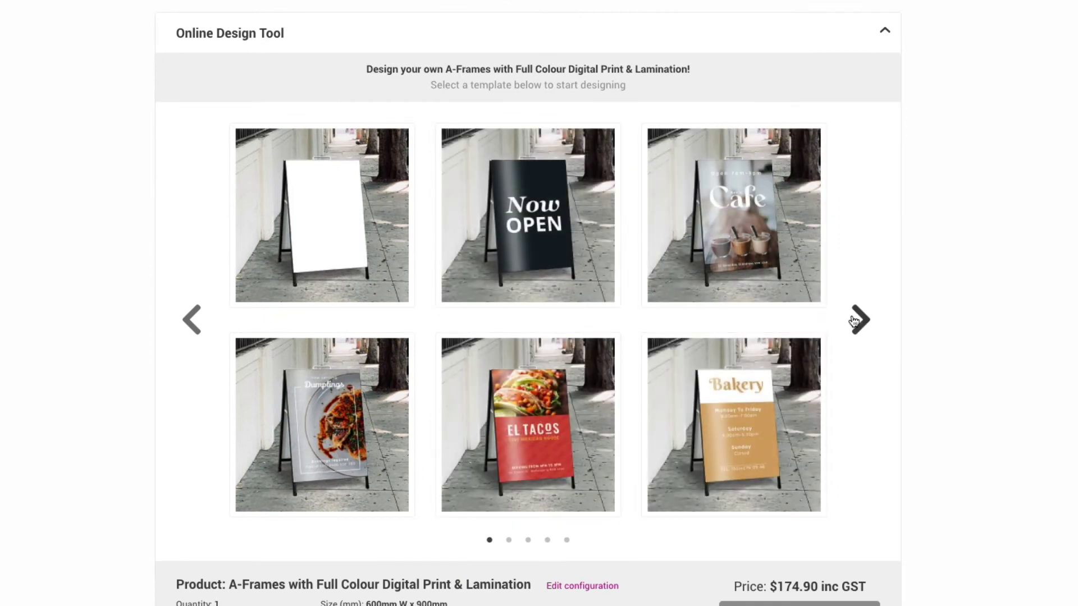
click(859, 320)
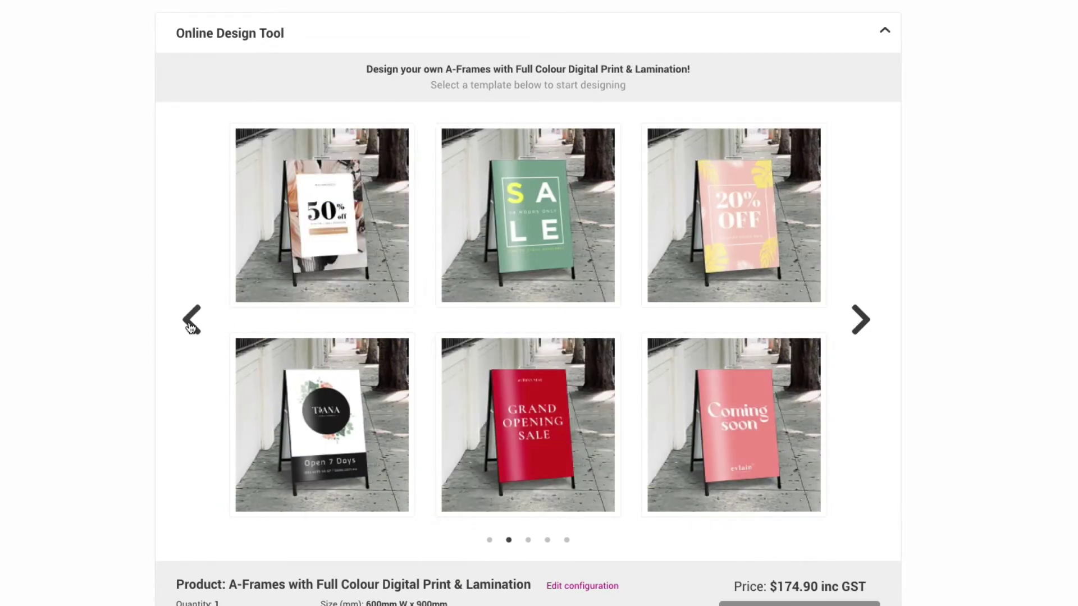
click(191, 321)
click(315, 431)
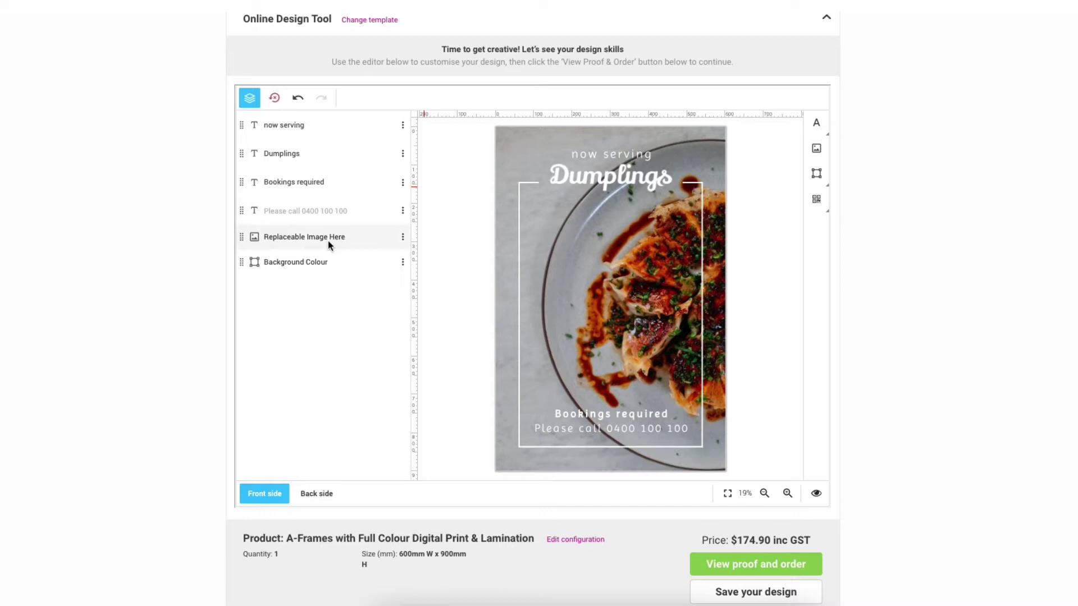
click(584, 179)
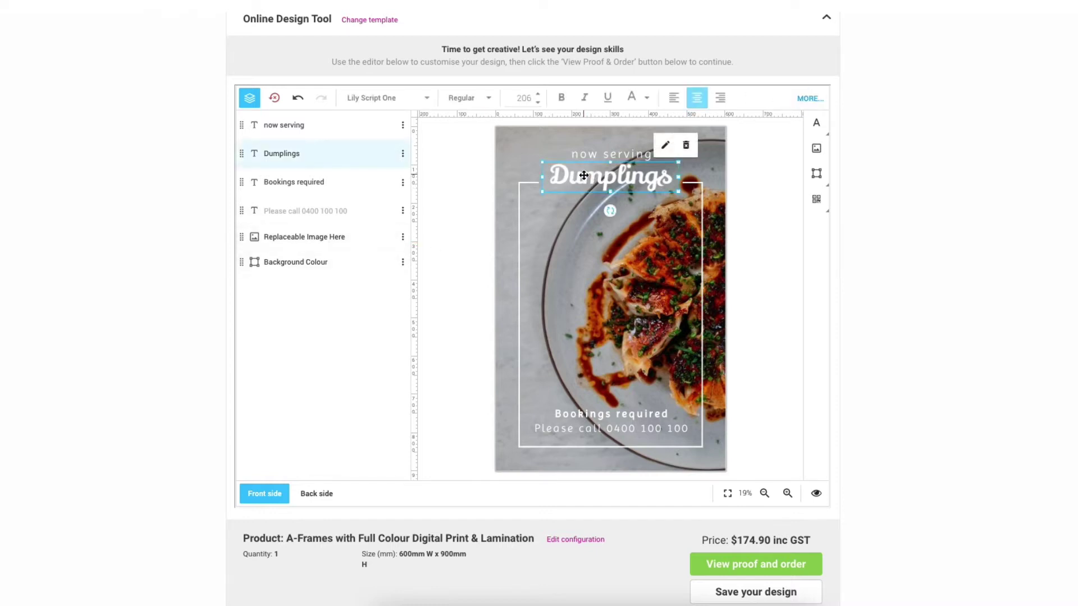
click(594, 258)
click(551, 157)
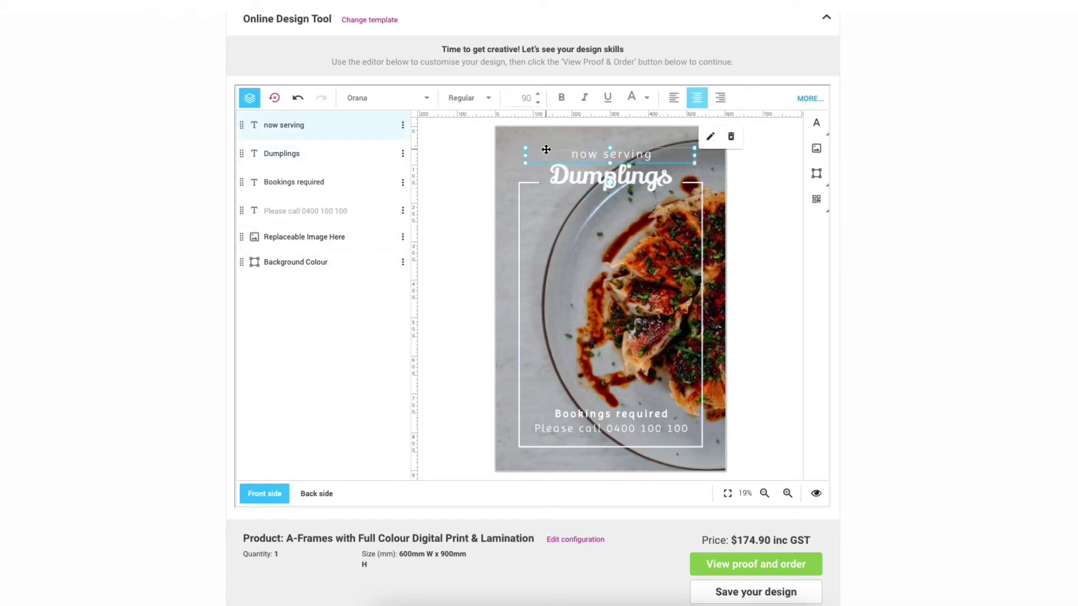
click(508, 181)
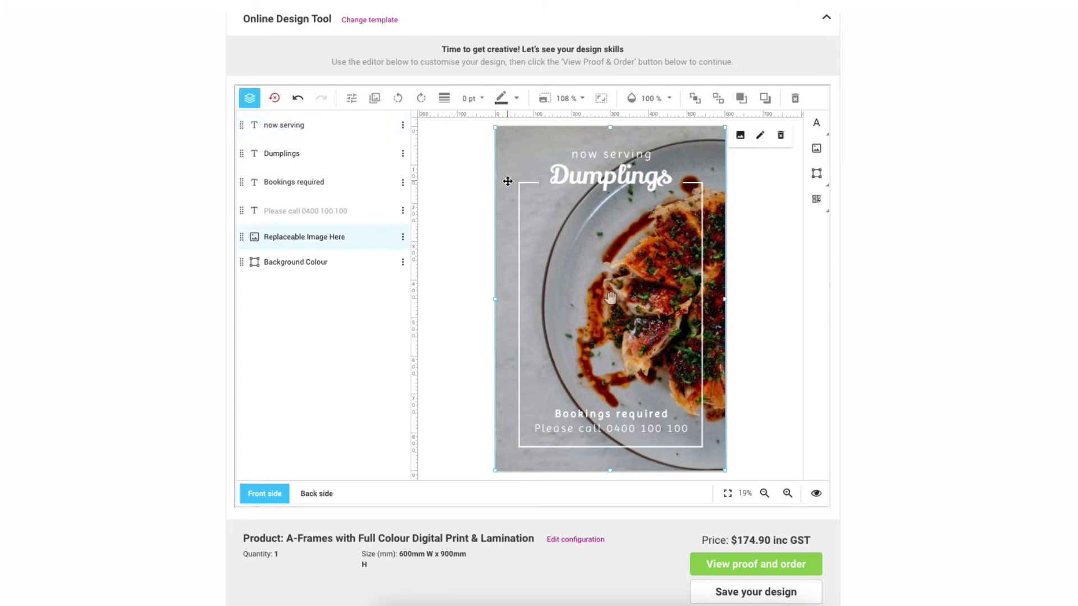
click(602, 240)
click(590, 177)
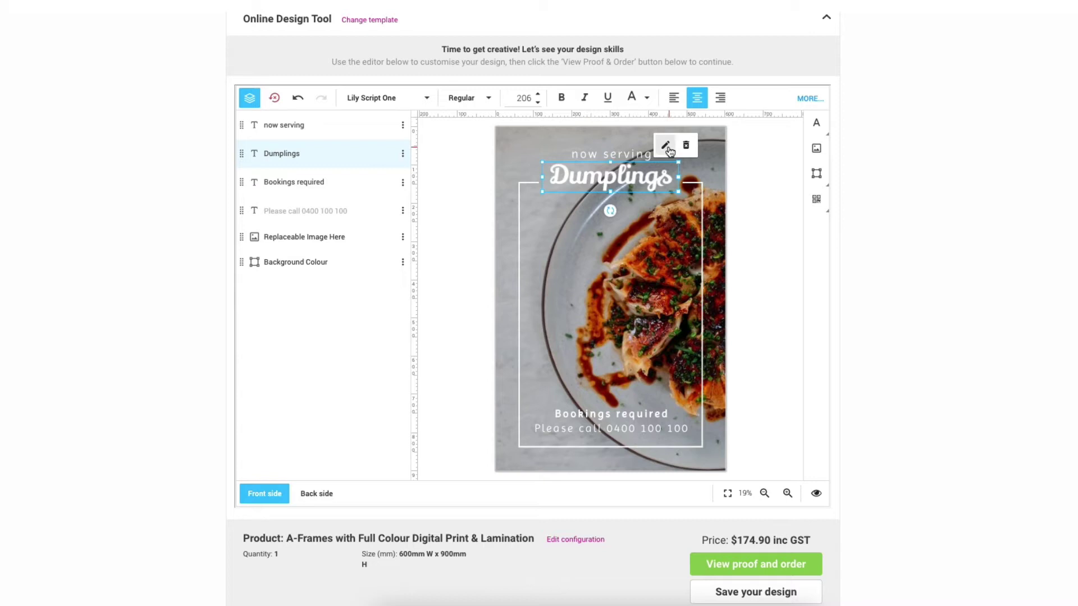
Retype the headline as 'Pancakes' and enter the new phone number in the 'Please call' line.
double_click(296, 153)
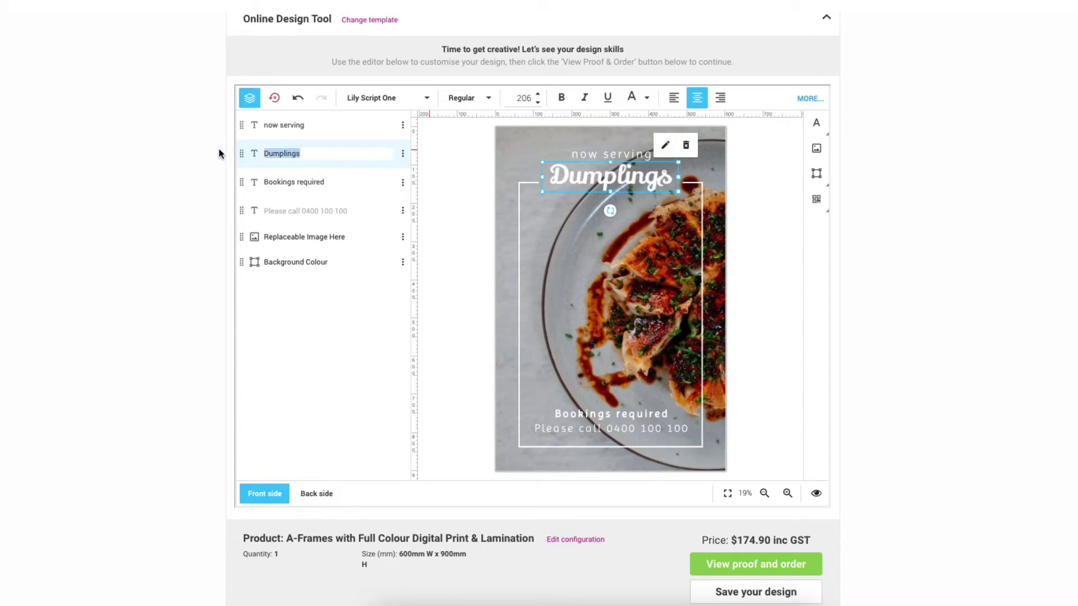
text(Panc)
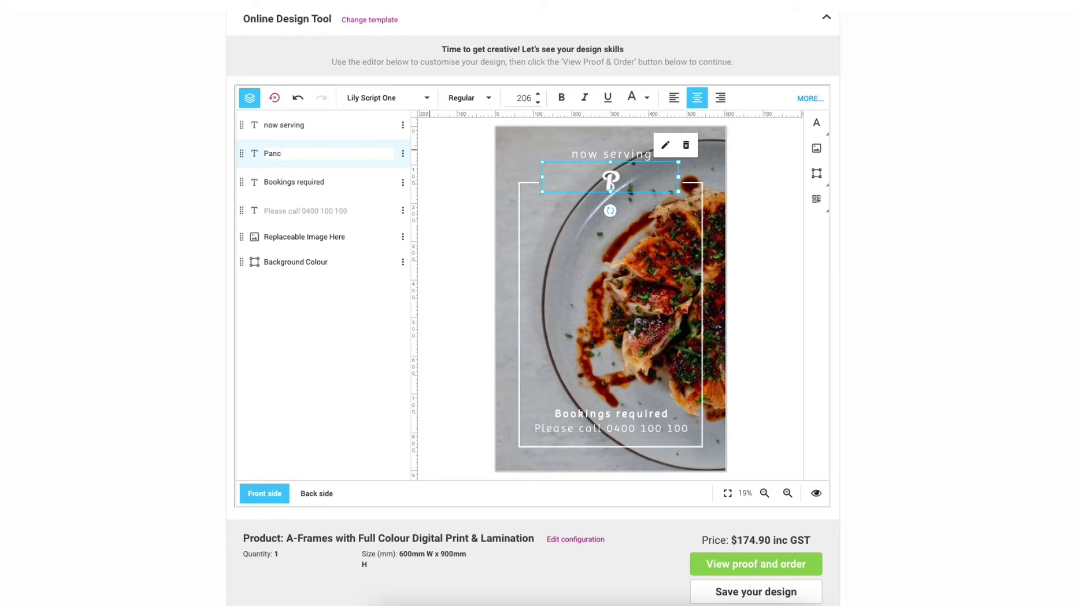
text(akes)
click(314, 211)
text(Pleas)
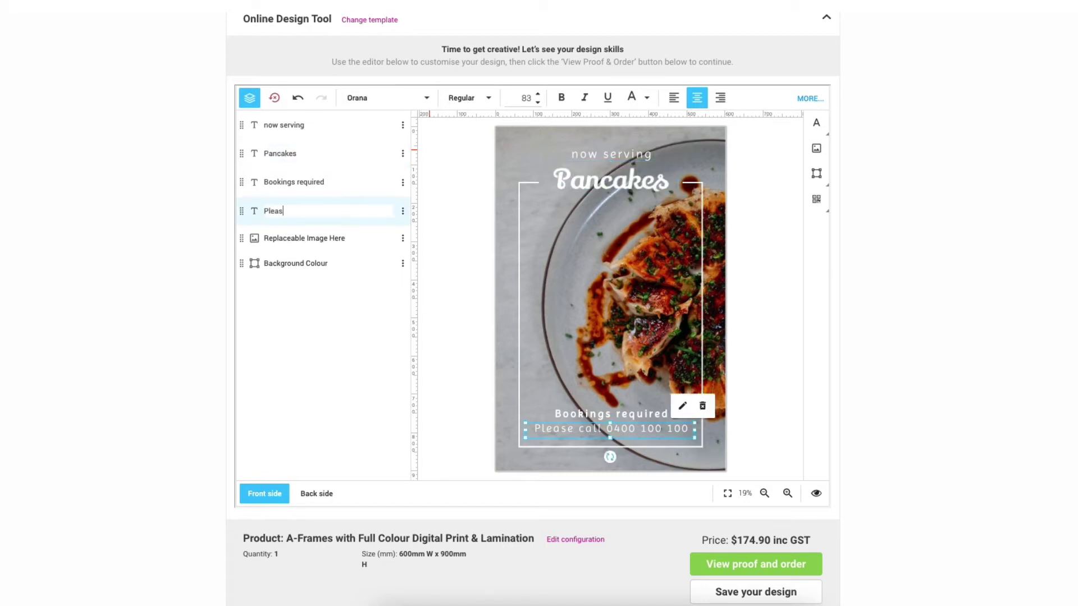
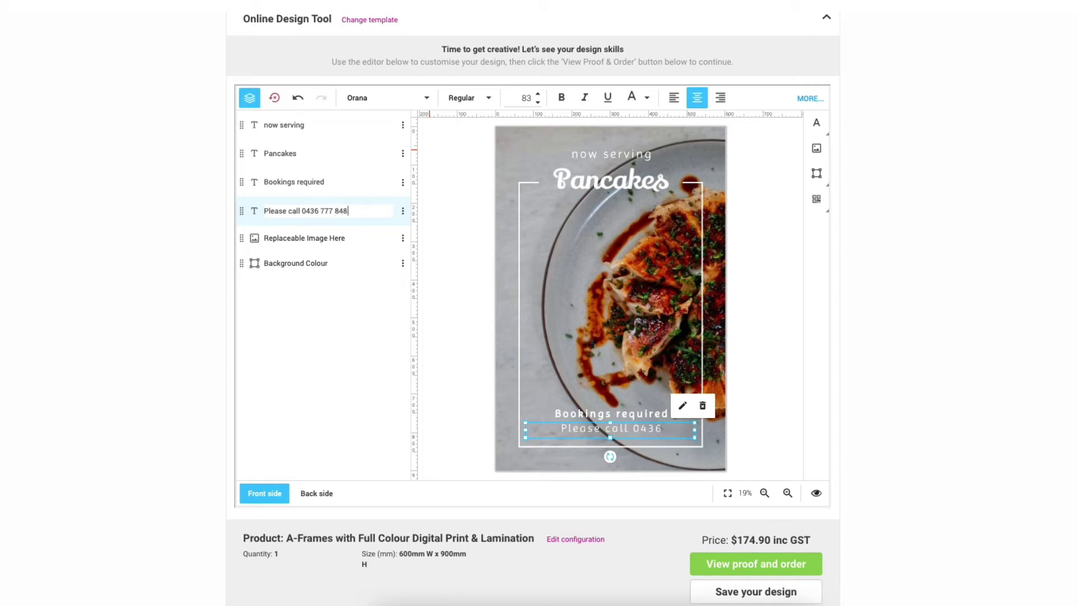
click(581, 180)
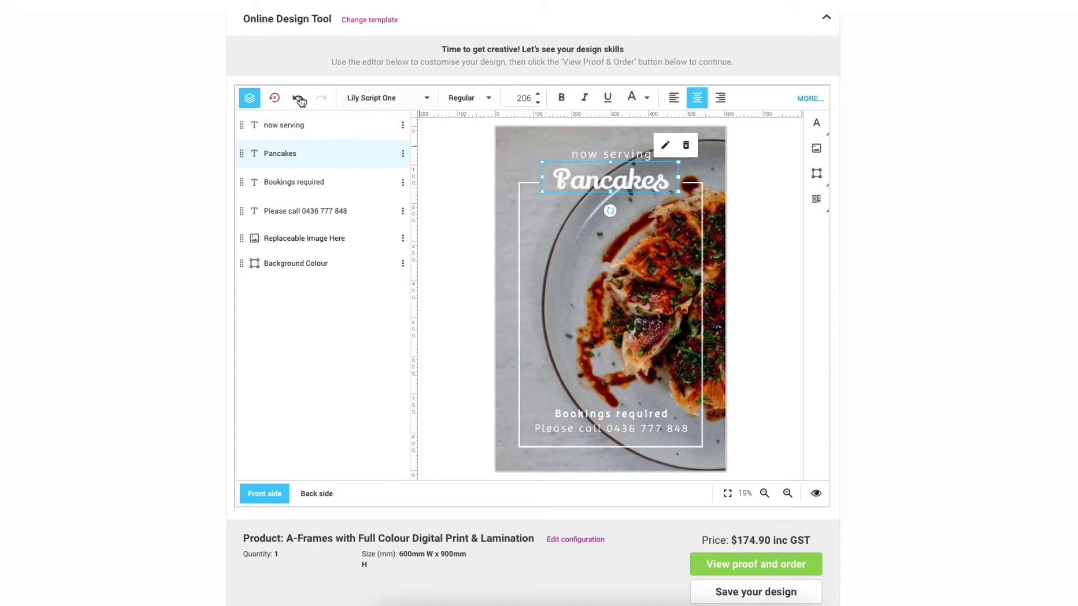
Change the Pancakes heading font from Lily Script One to Gotham Bold.
click(427, 99)
scroll(404, 293, down, 12)
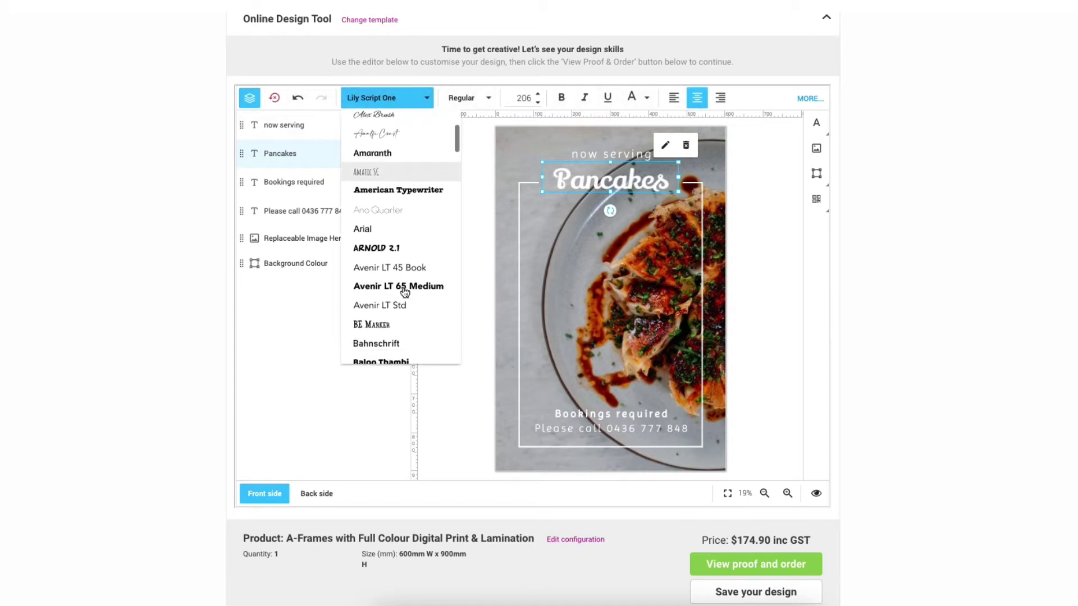
scroll(404, 293, down, 3)
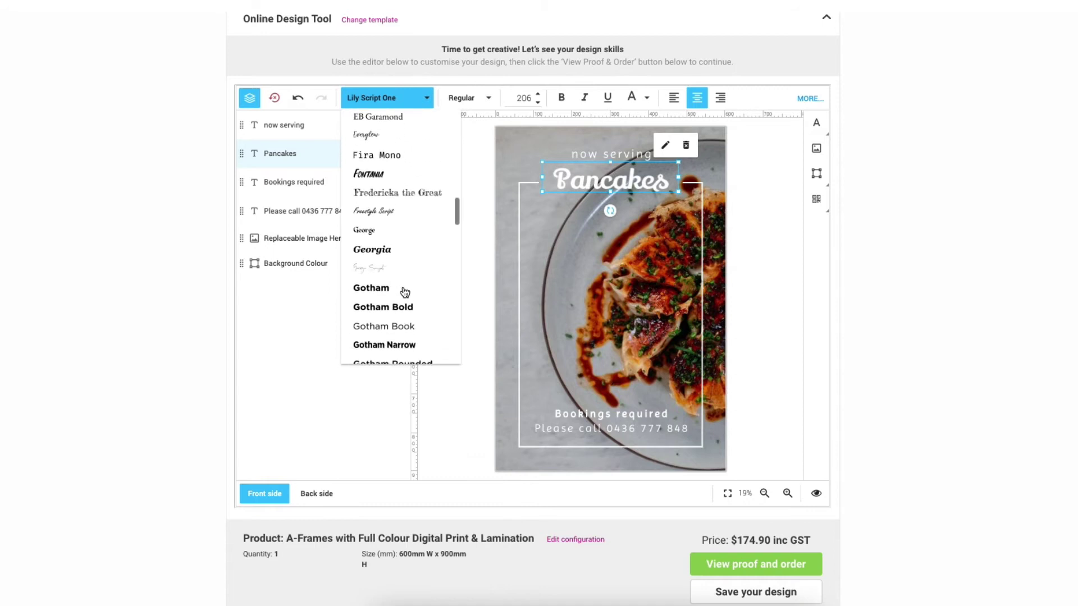
click(386, 281)
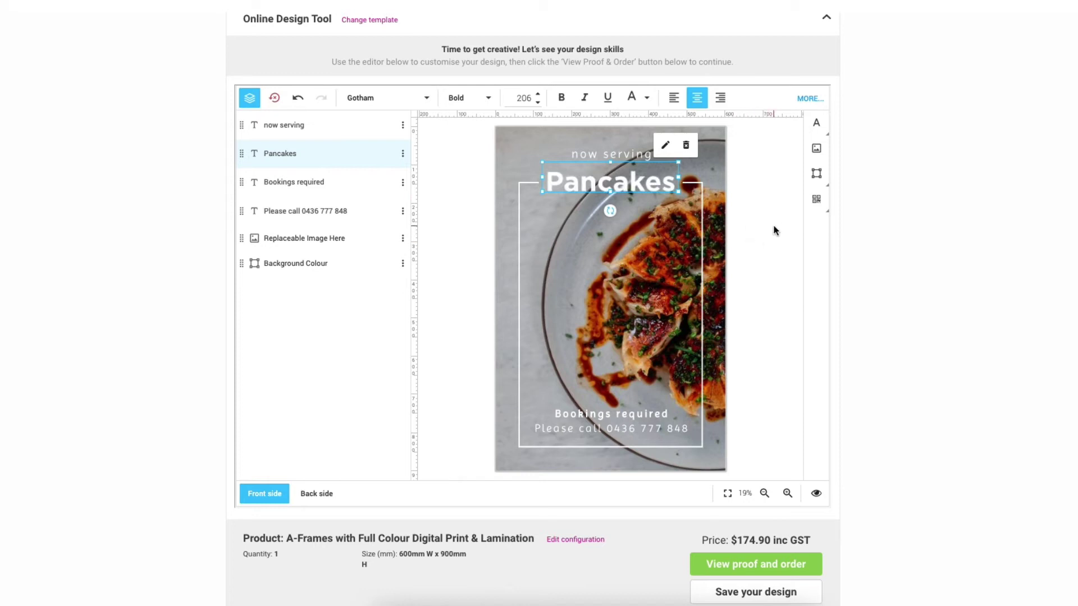
click(487, 192)
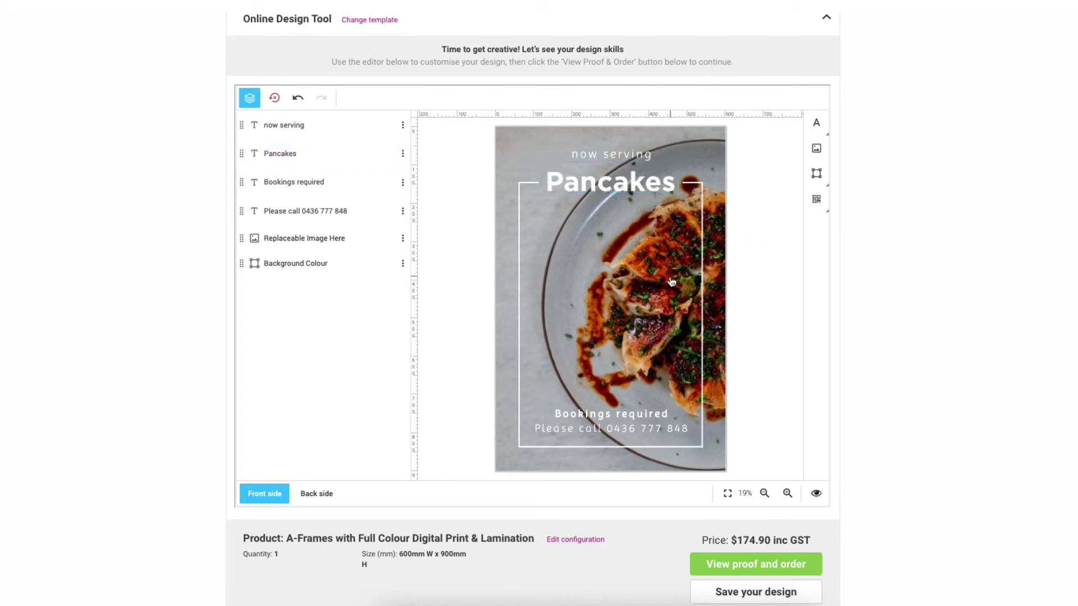
Swap the dumplings background photo for the stacked pancakes image.
click(672, 282)
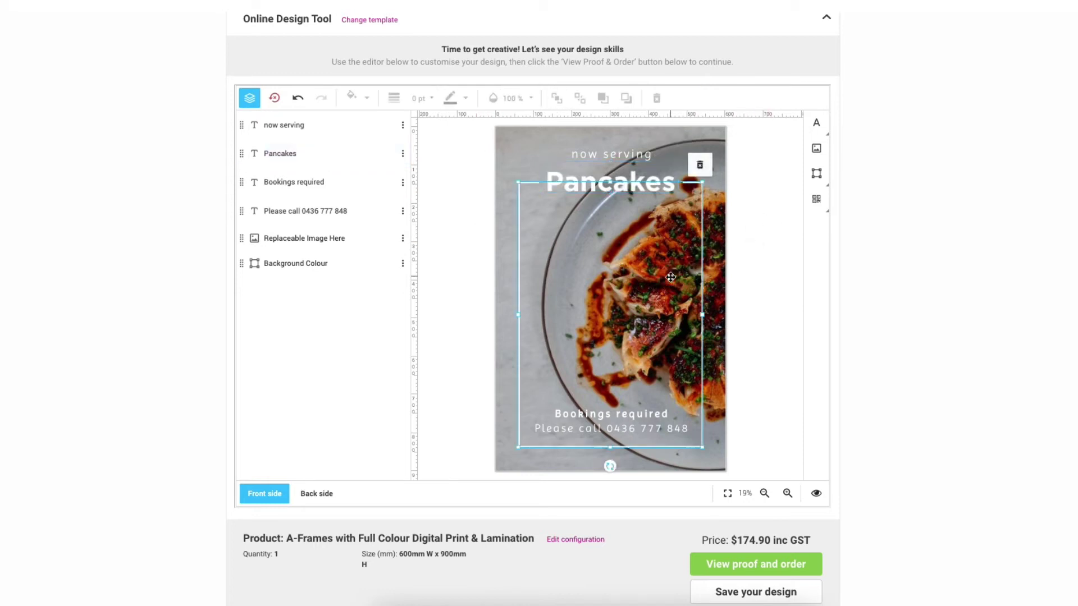
click(531, 147)
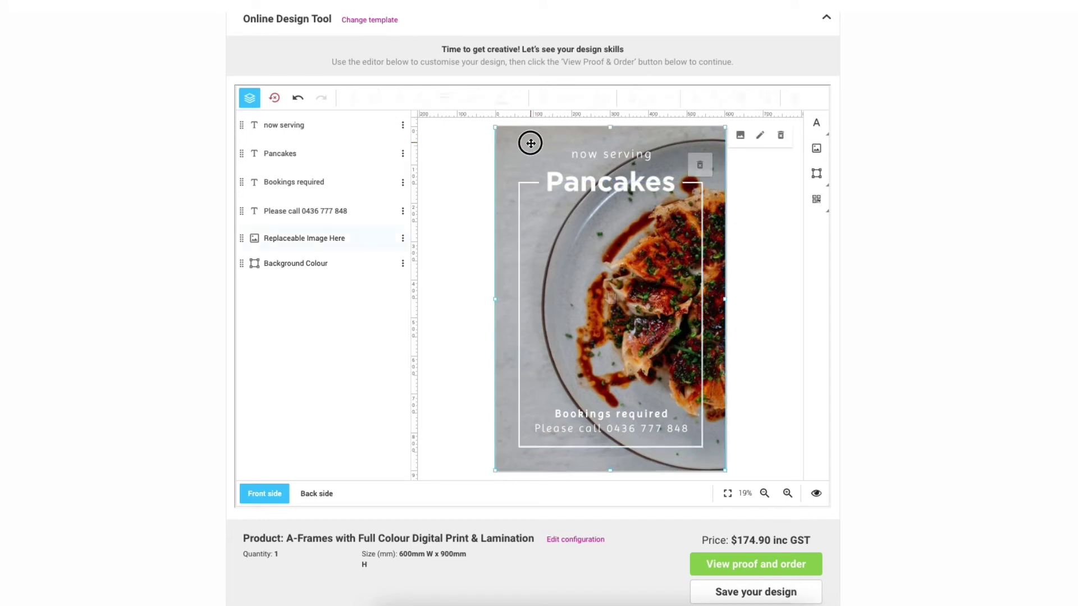
click(740, 136)
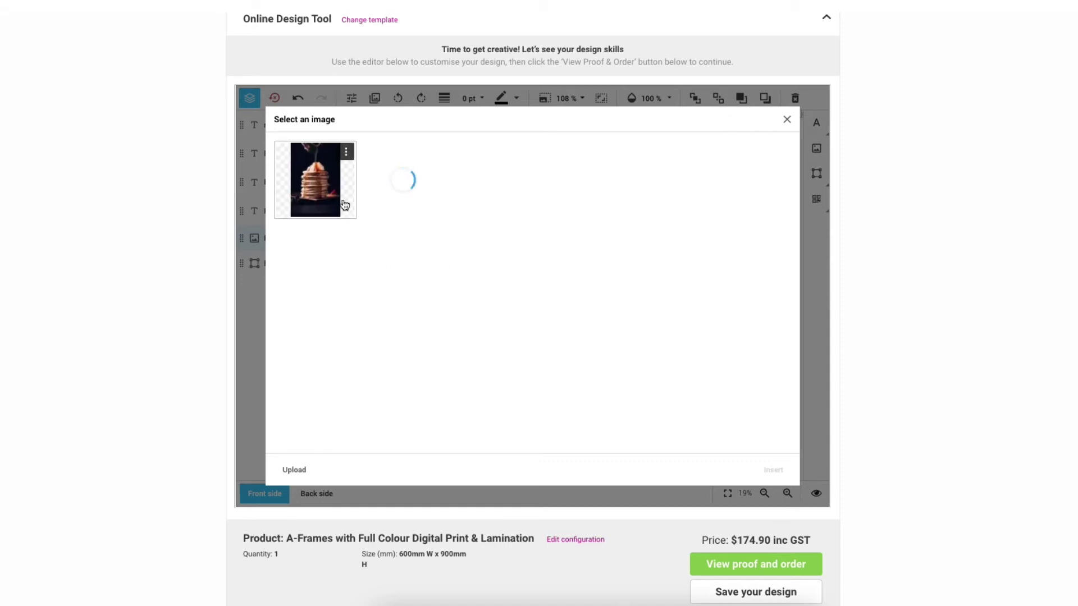
click(320, 184)
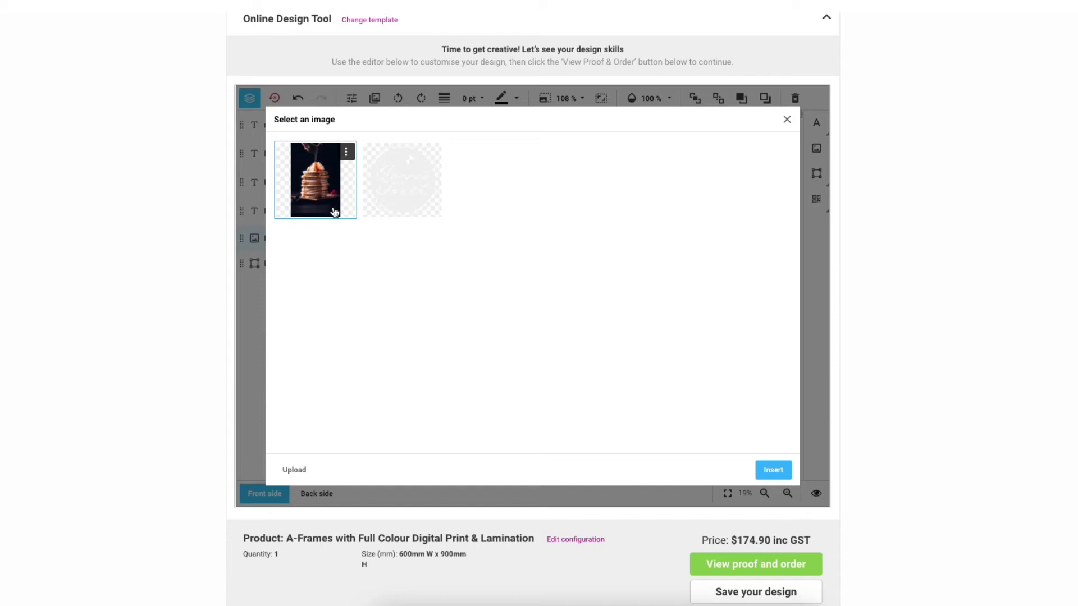
click(772, 474)
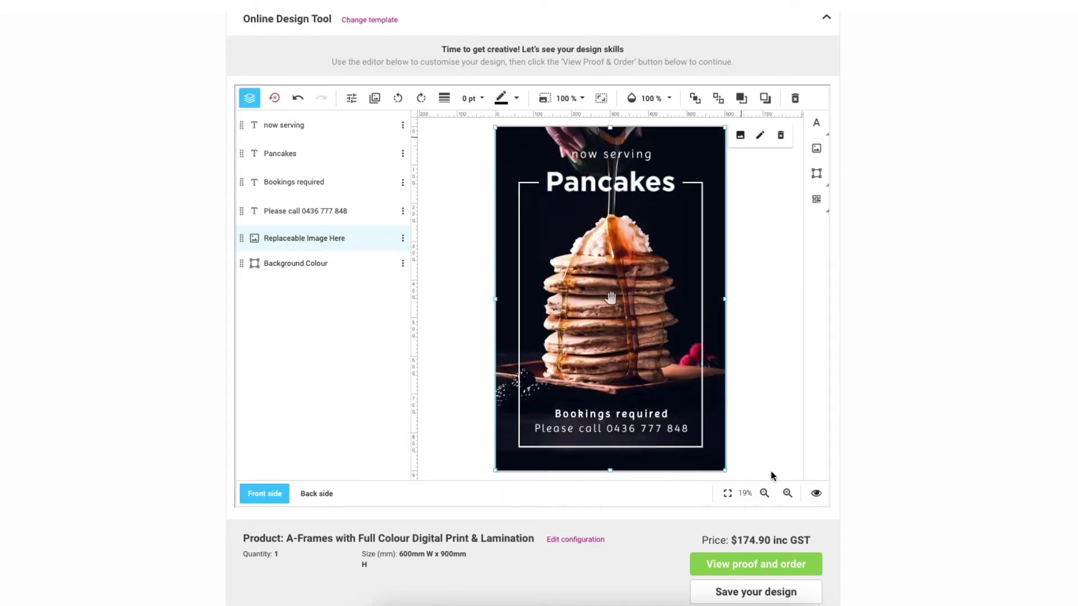
Insert Sweet-Tooth-logo-01.png, shrink it, and place it beside the Pancakes heading.
click(747, 265)
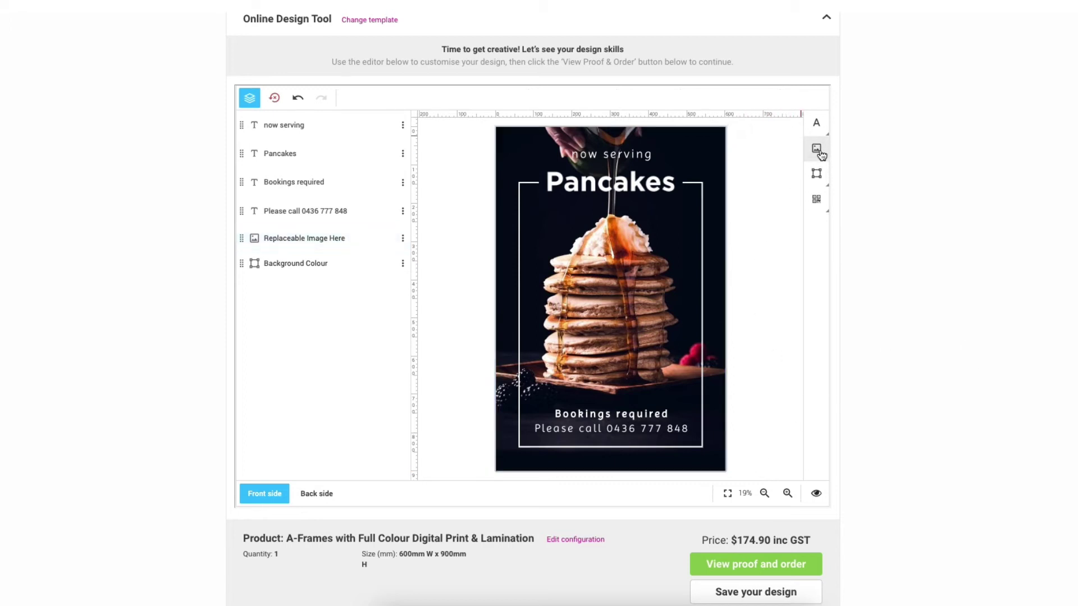
click(817, 149)
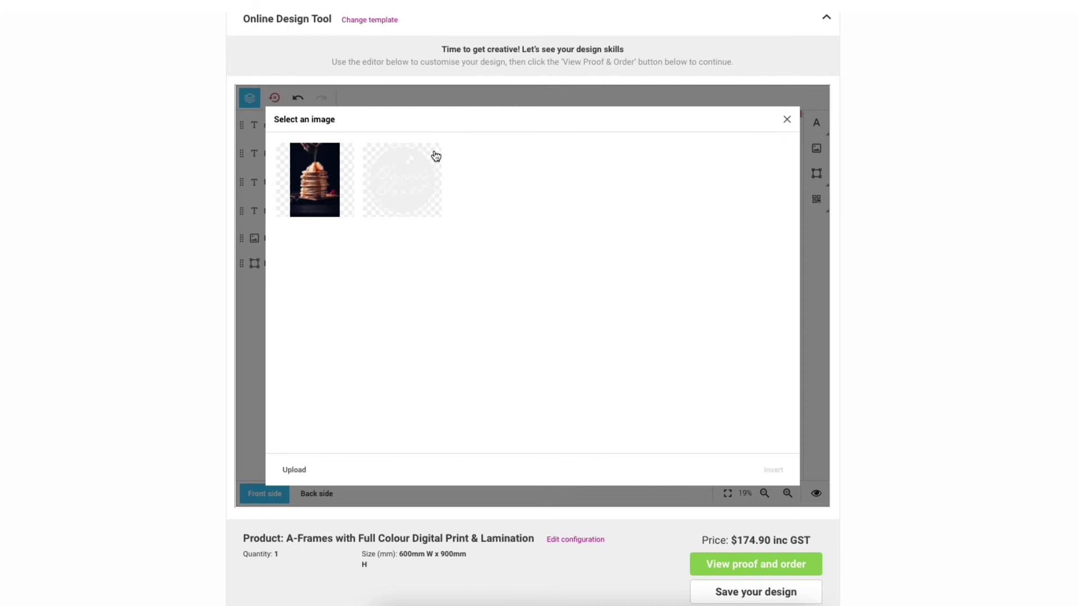
click(403, 188)
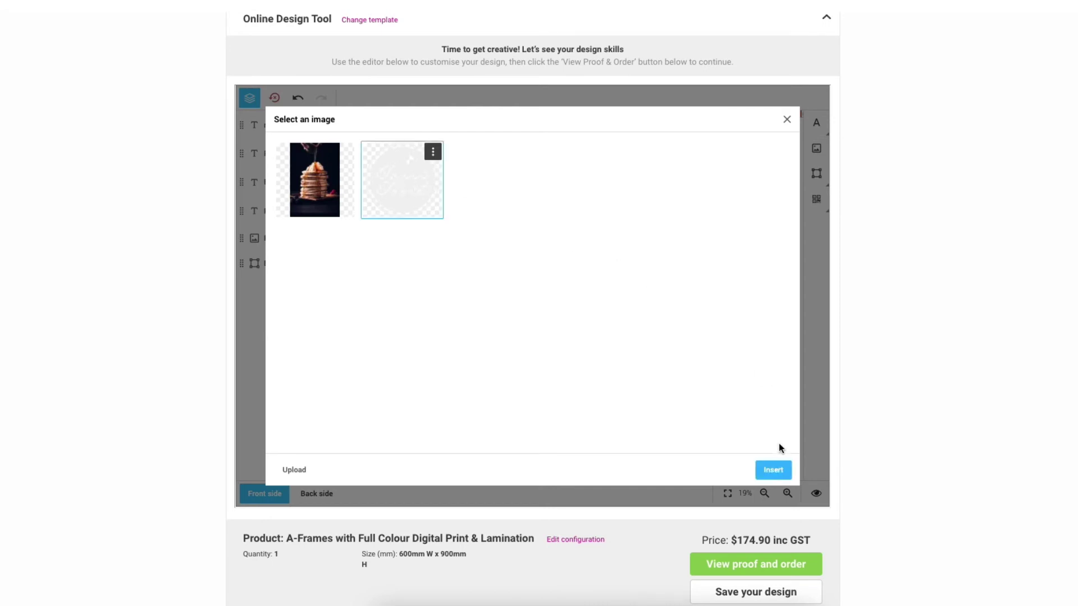
click(773, 472)
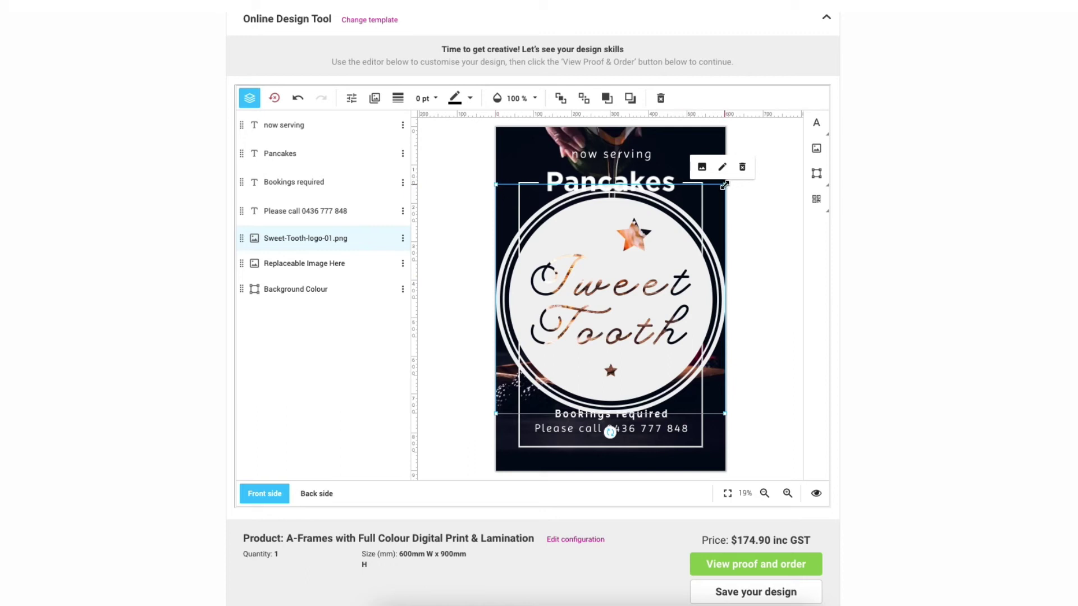
drag(724, 185, 551, 326)
drag(537, 388, 677, 237)
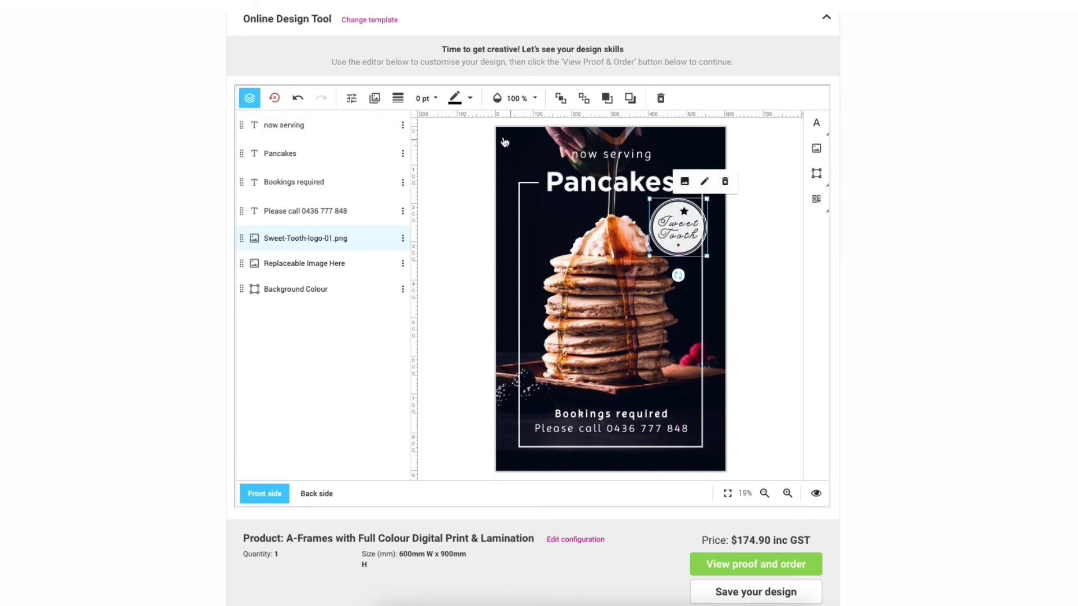
Lower the Sweet Tooth logo's opacity to about 87%.
click(535, 98)
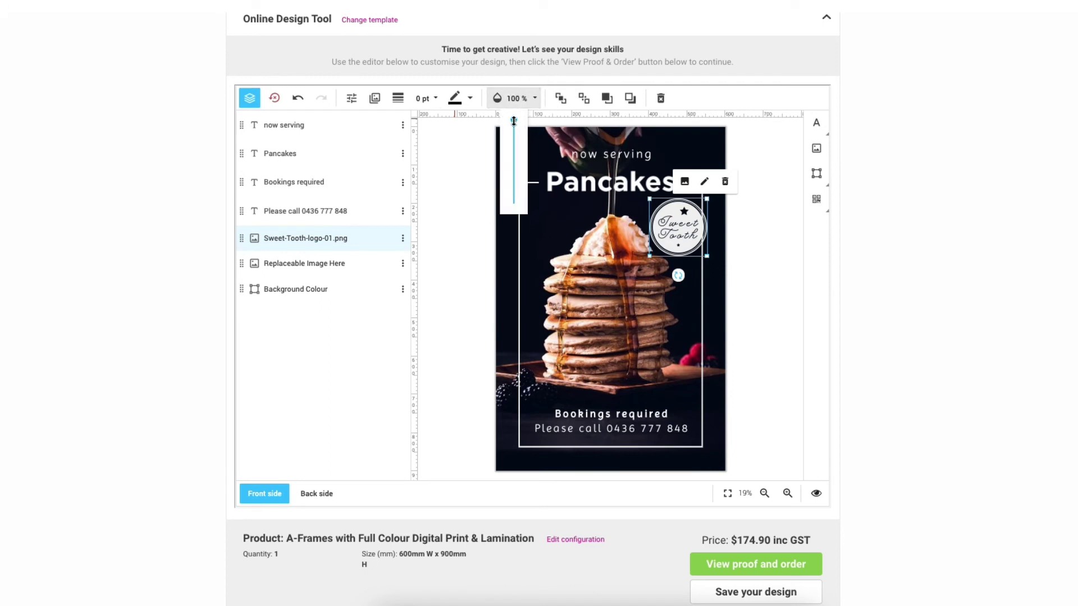
drag(513, 121, 513, 132)
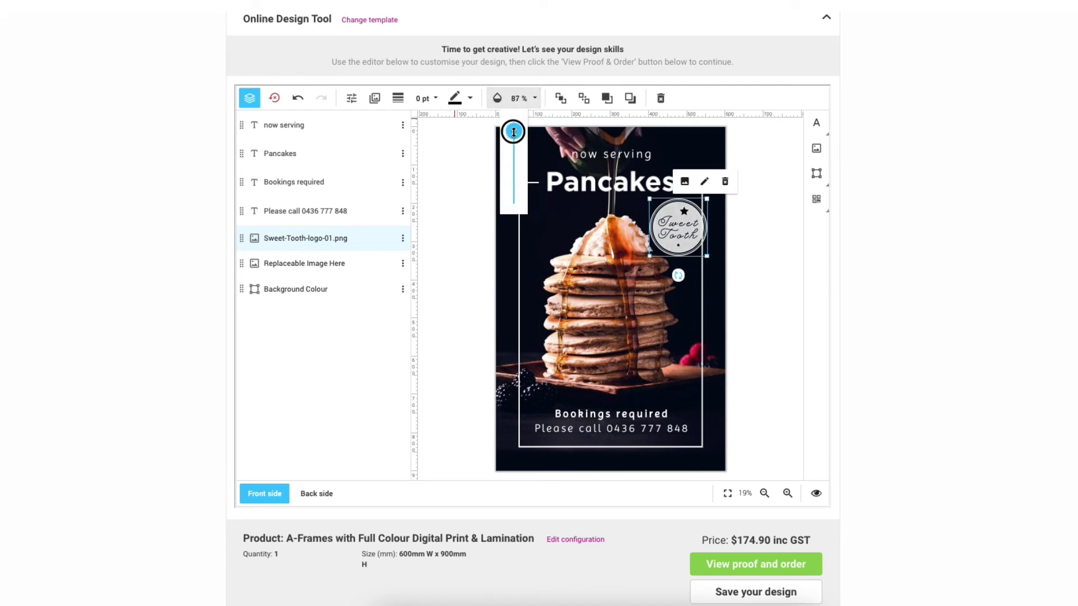
click(758, 274)
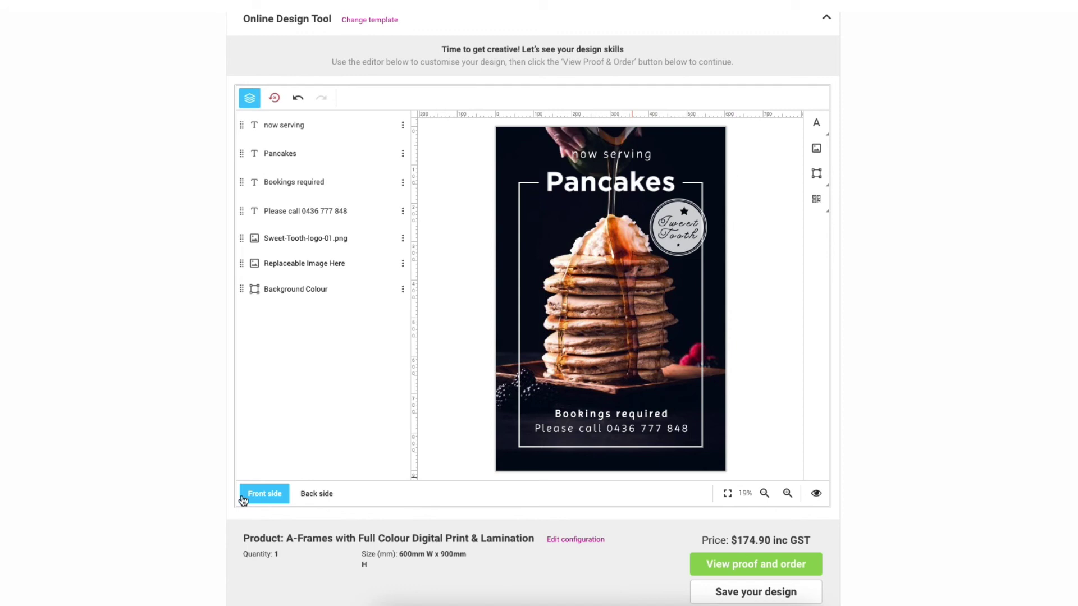
On the back side, copy the front Pancakes design and confirm overwriting.
click(329, 499)
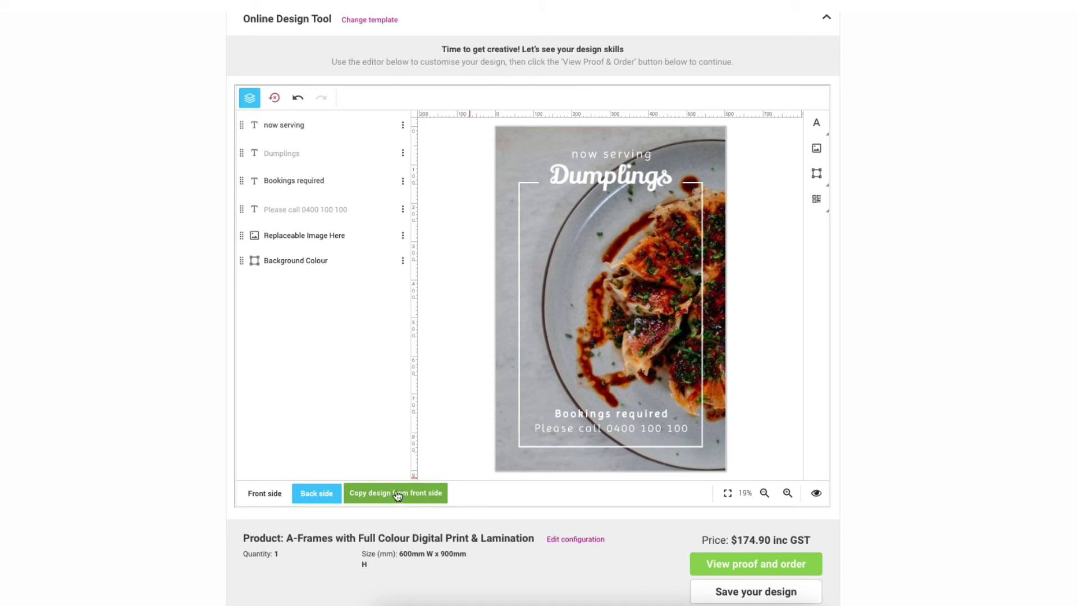
click(397, 495)
click(597, 350)
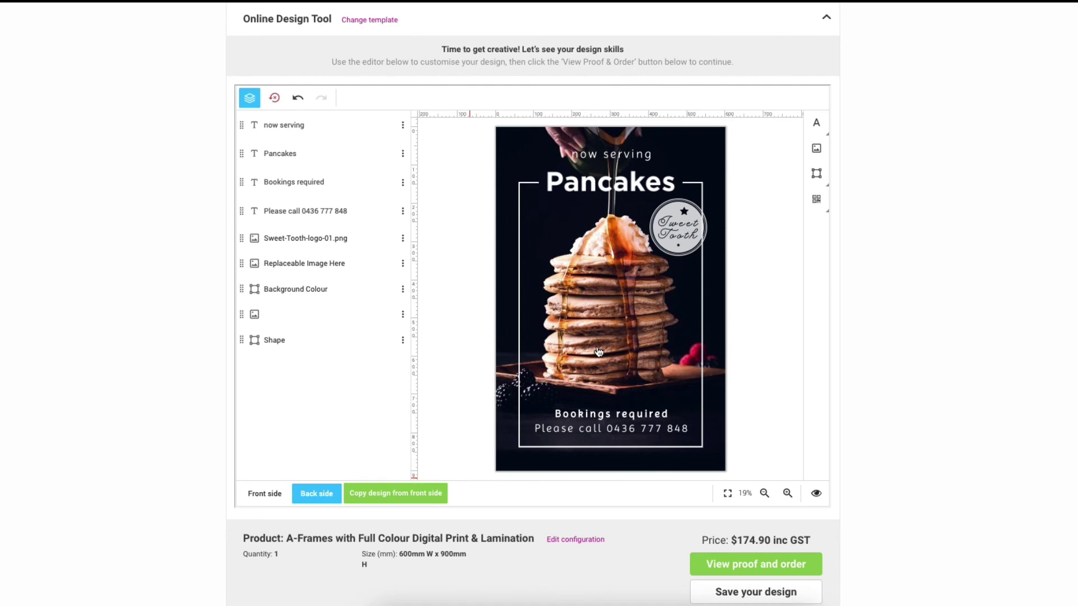
Open the order proof and tick approval for both Front side and Back side.
scroll(705, 350, down, 2)
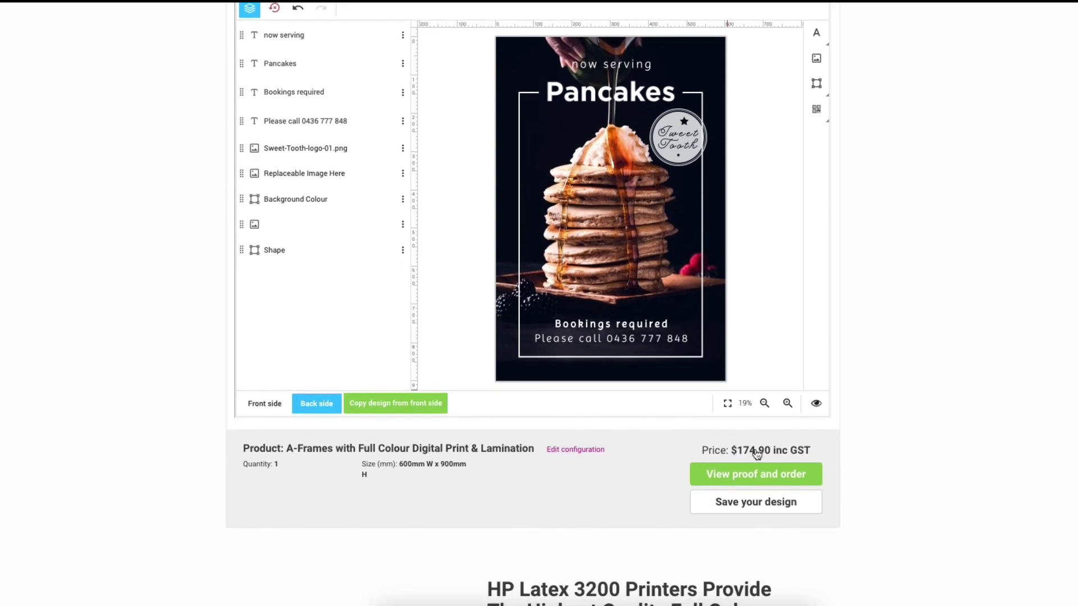
click(753, 475)
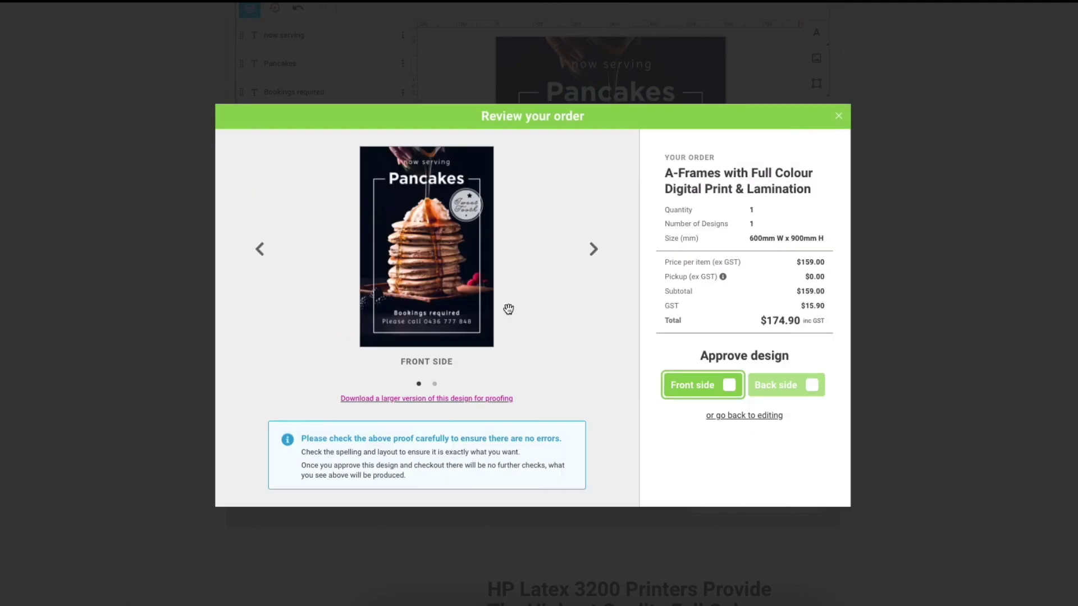
click(726, 386)
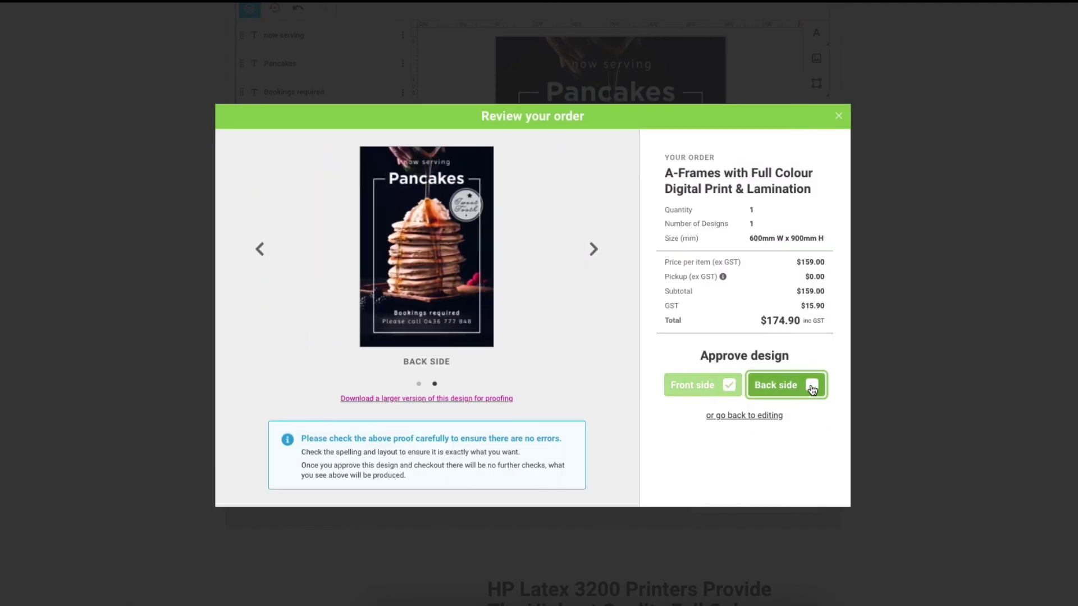
click(812, 386)
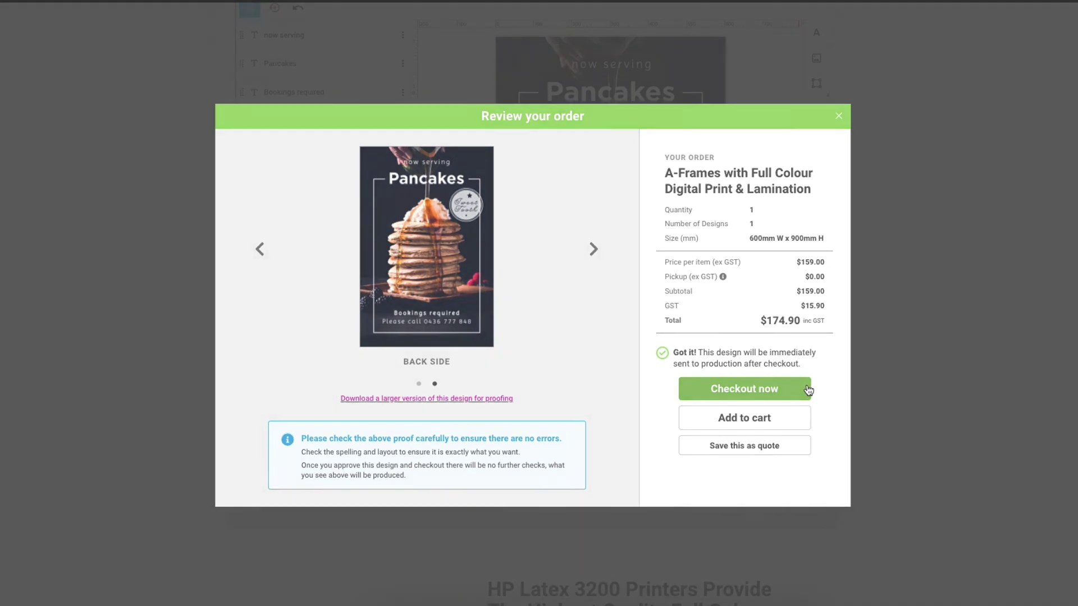